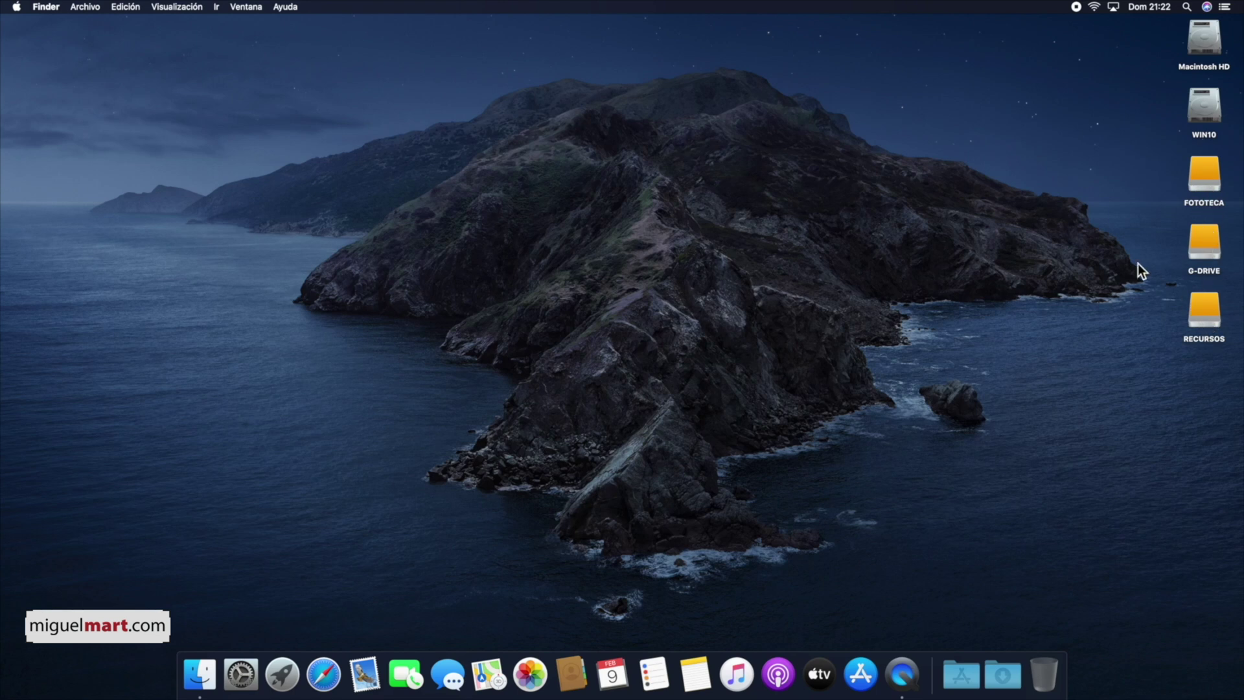
- Open Disk Utility from the Utilities folder inside Applications
click(967, 658)
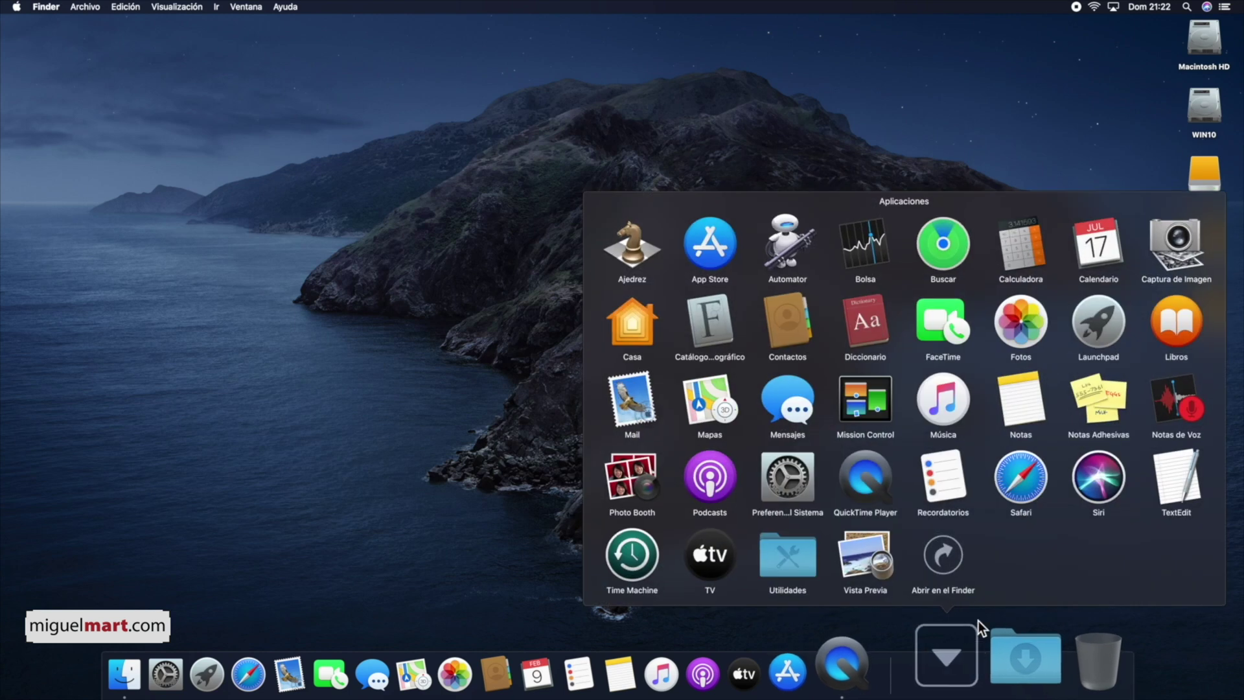
click(780, 555)
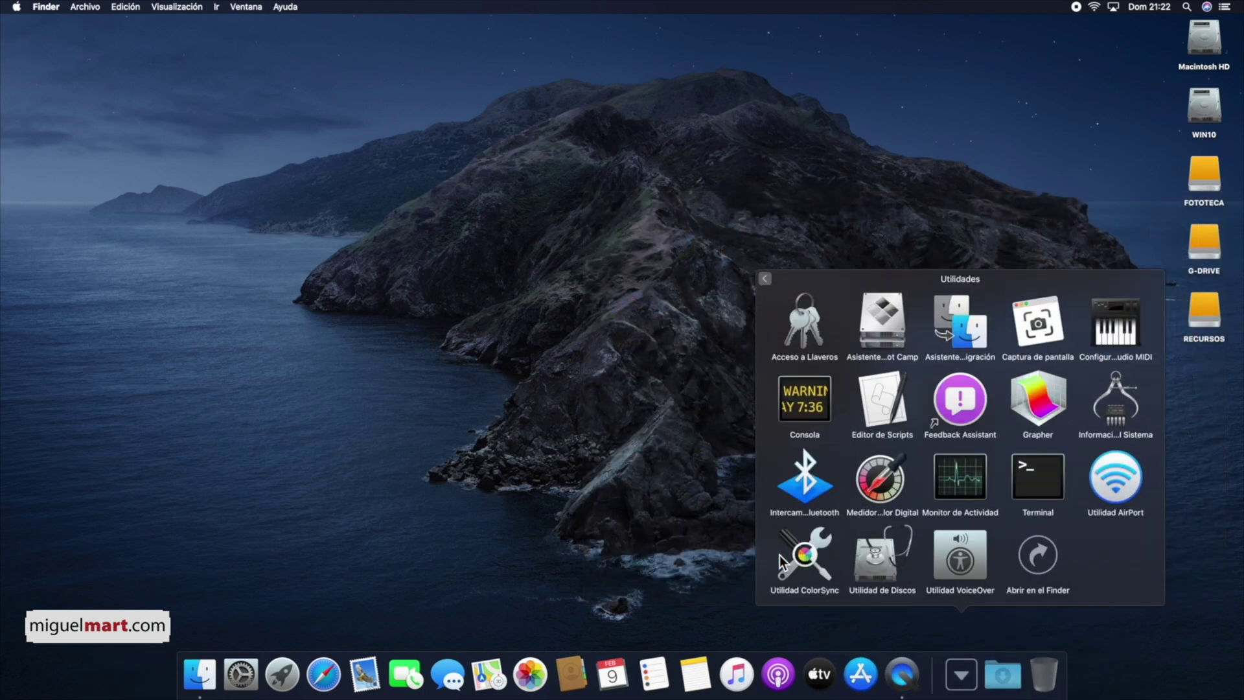
click(882, 552)
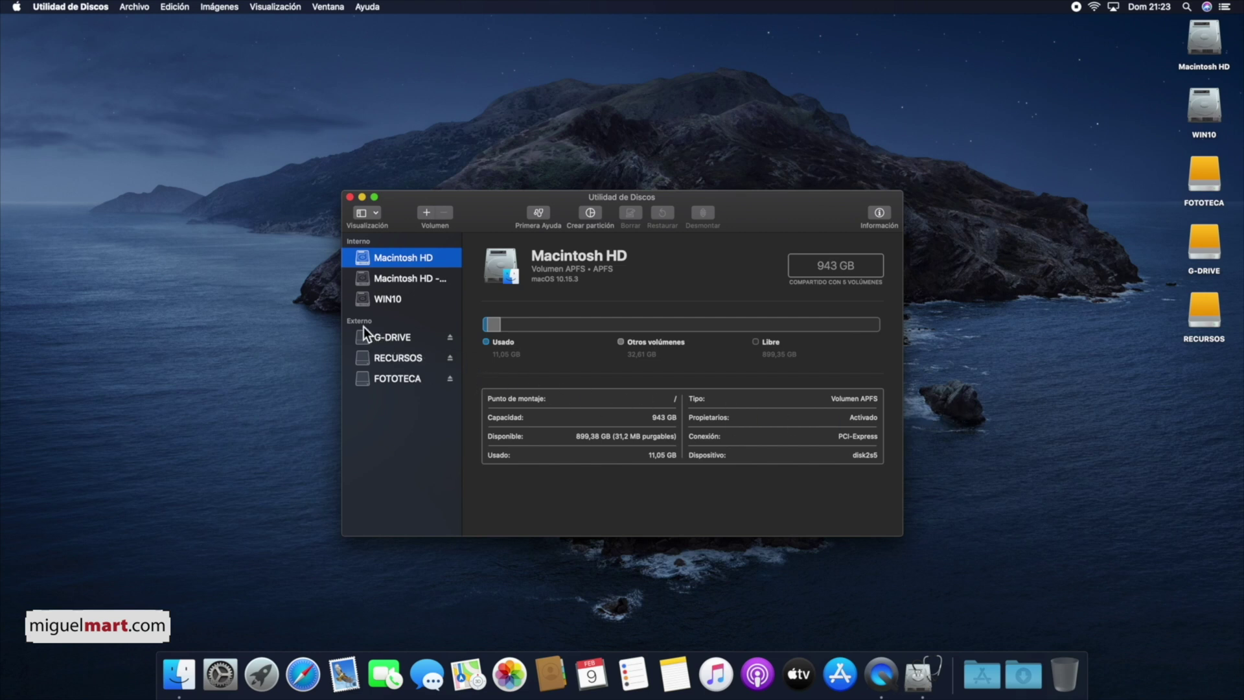
- Make the Disk Utility sidebar show all devices and select the external drive Ext Hard Disk Media
mouse_move(396, 326)
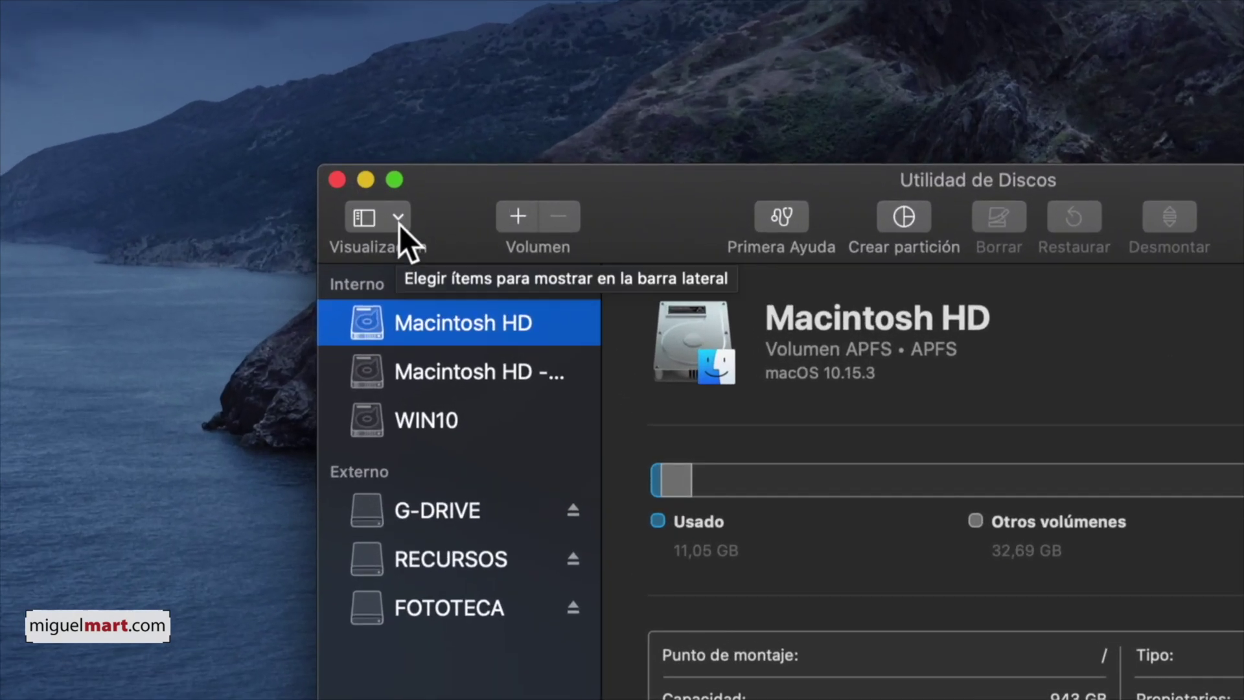
click(397, 221)
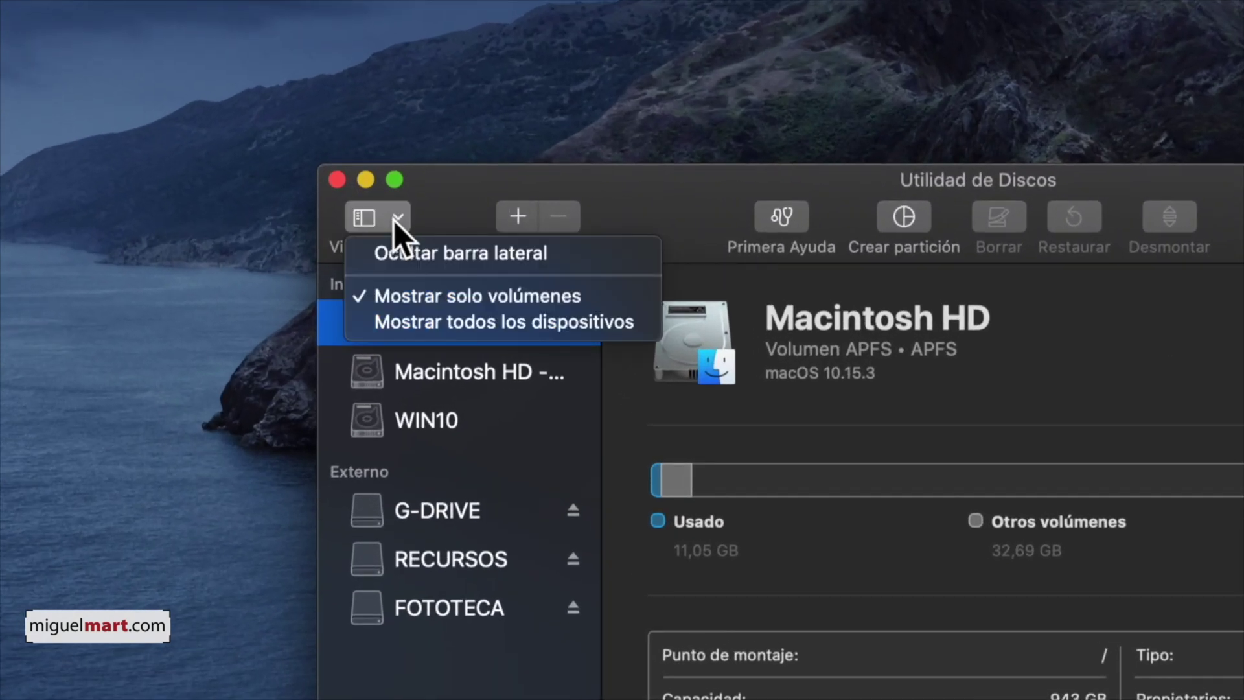
click(413, 322)
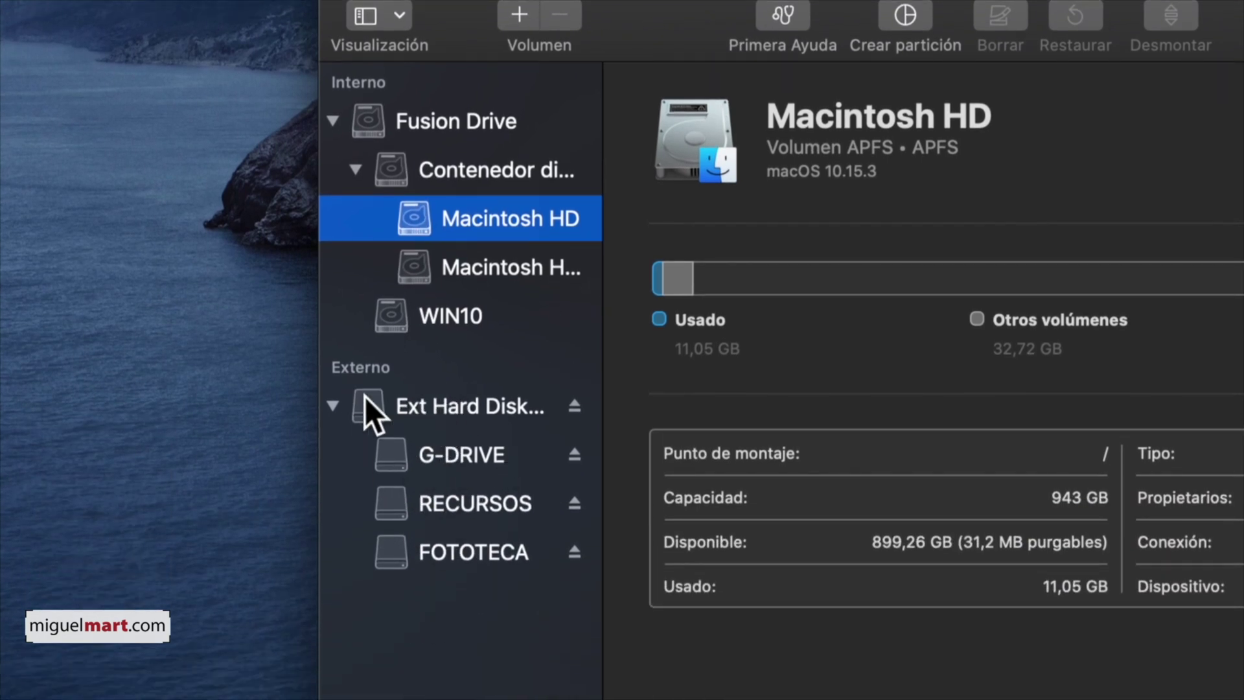
click(413, 416)
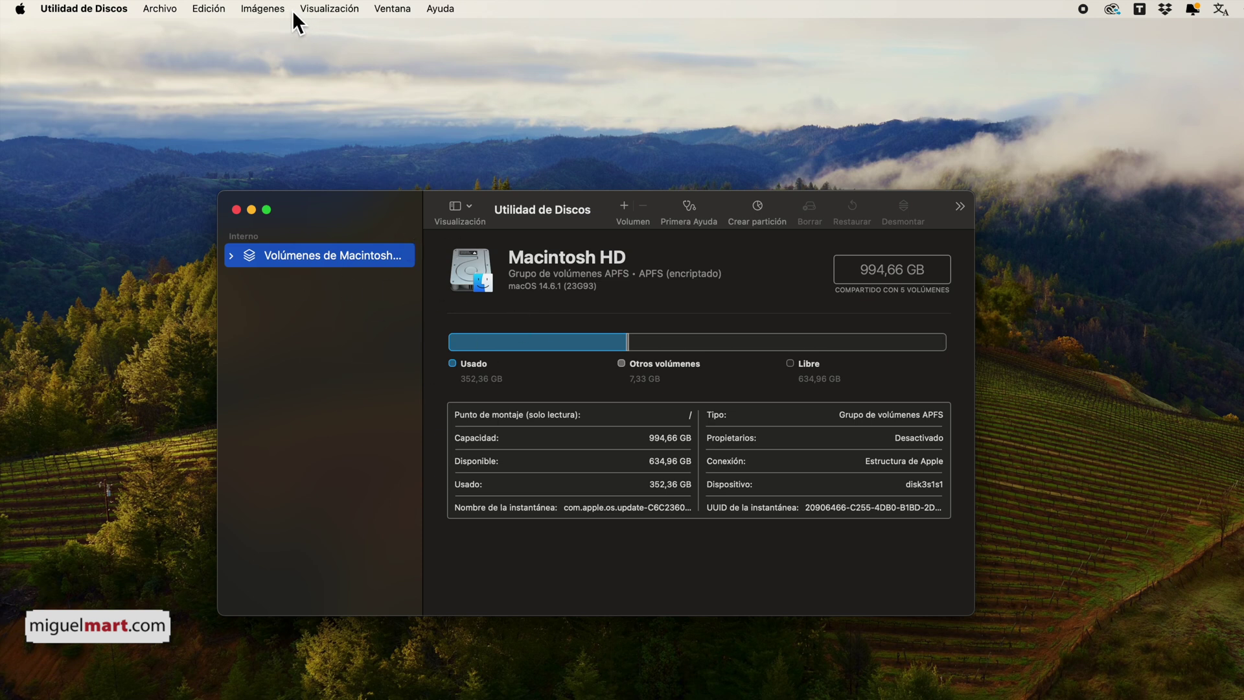
- Display all devices instead of only volumes, including in Disk Utility on the Mac running macOS 14.6.1
click(312, 9)
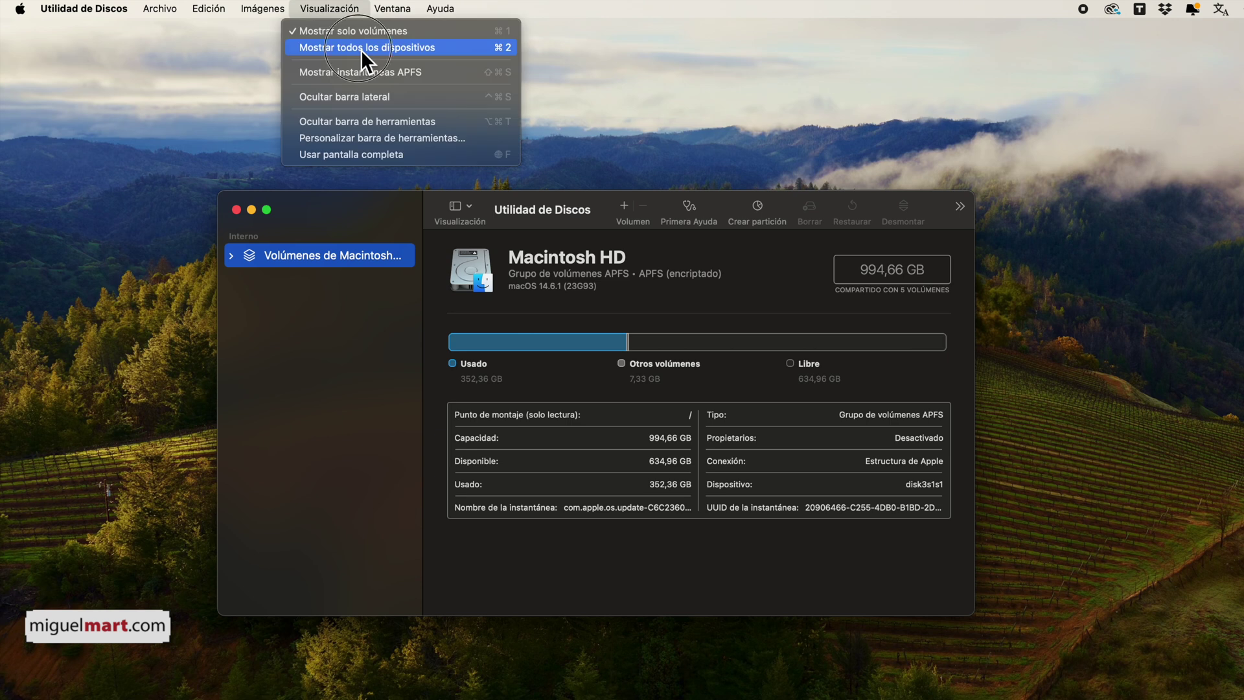
click(360, 50)
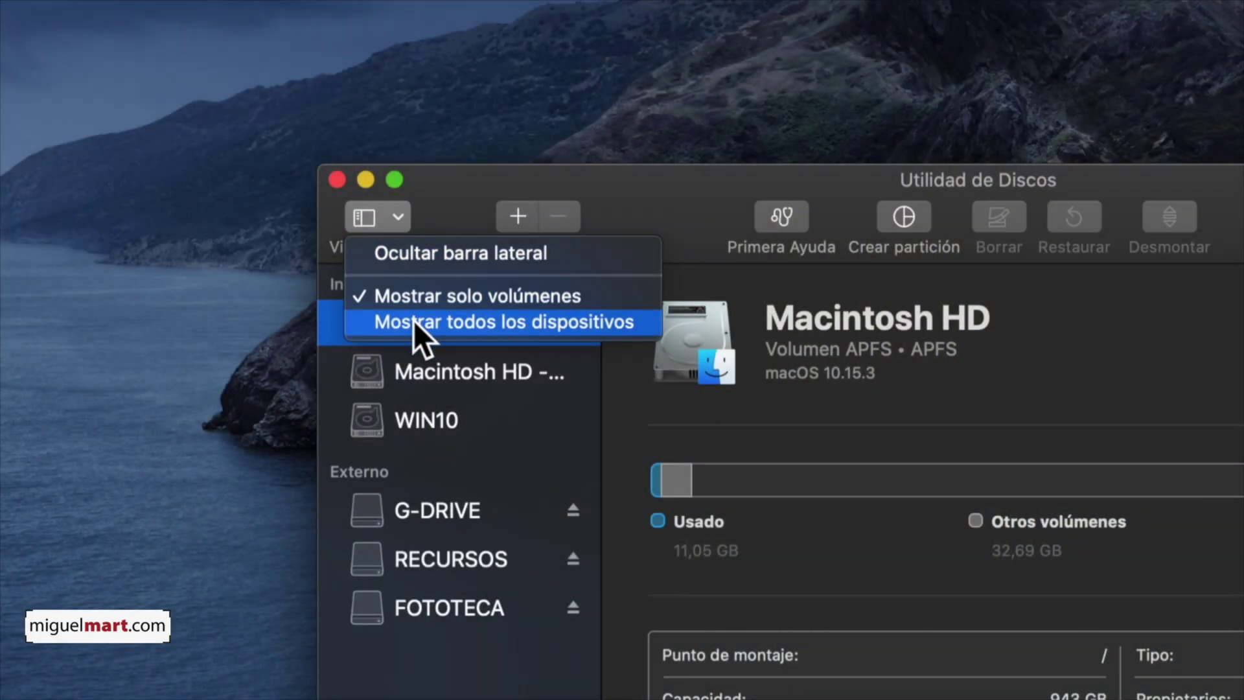
click(412, 320)
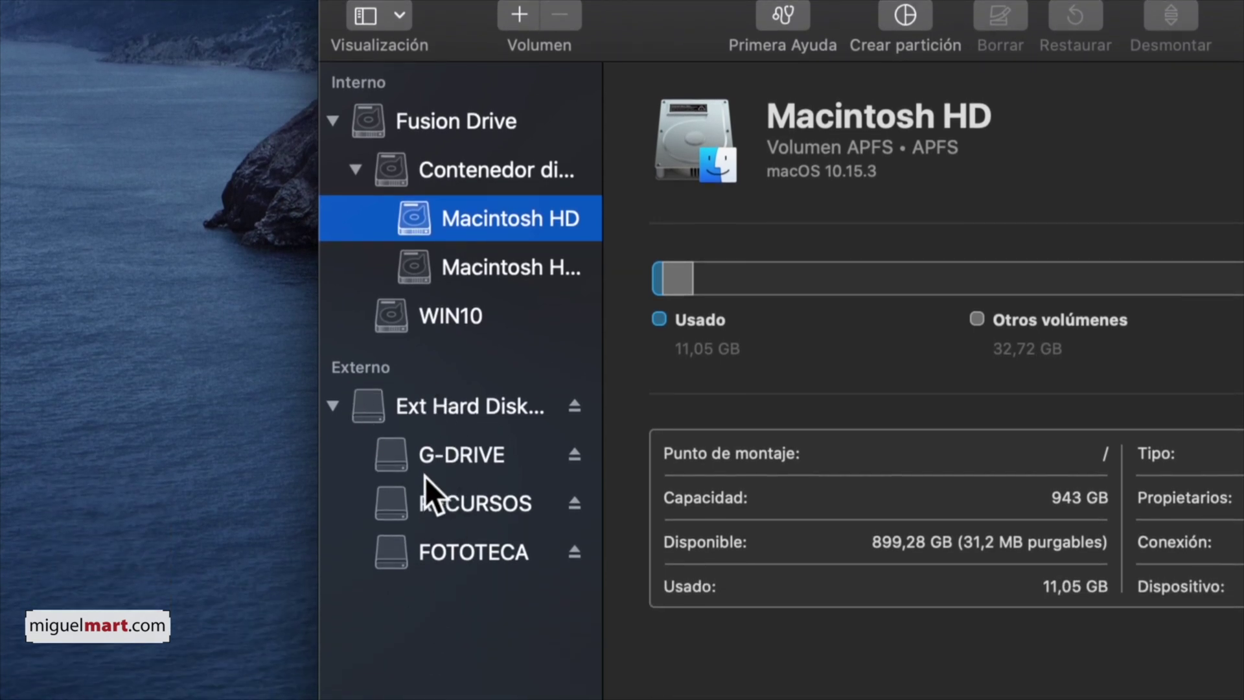
- Erase the external disk with name 2-T, format ExFAT and scheme GUID partition map, declining its use for Time Machine
click(401, 415)
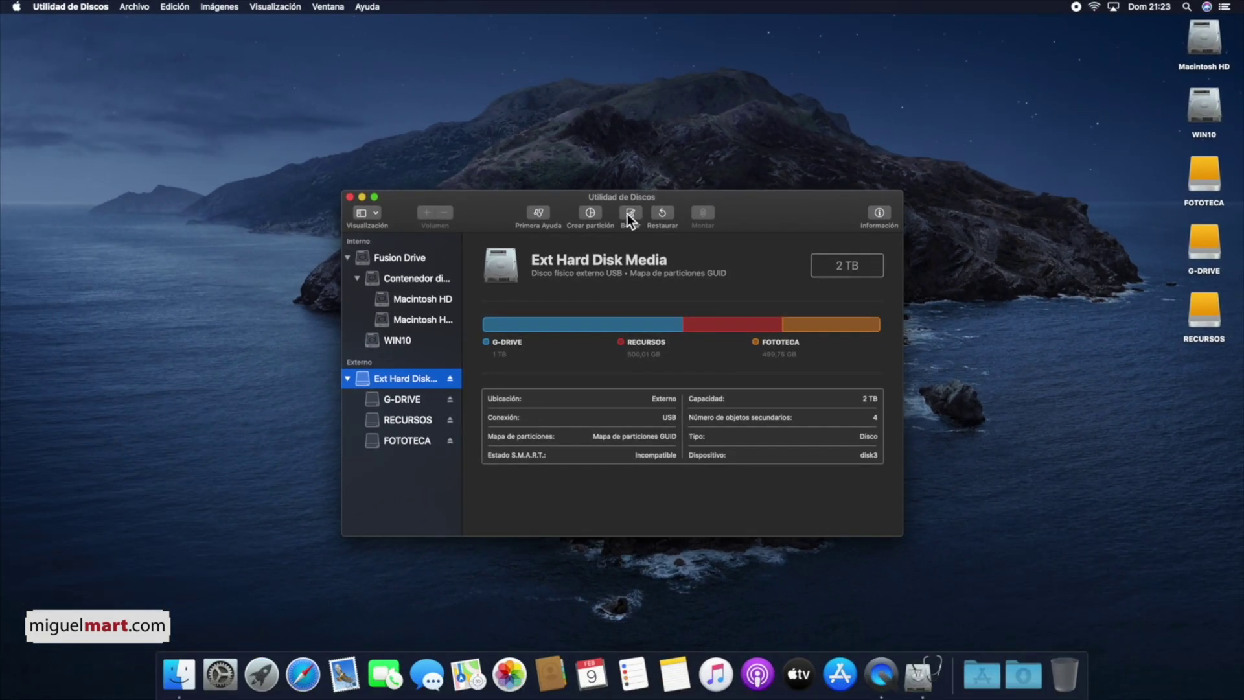
click(627, 214)
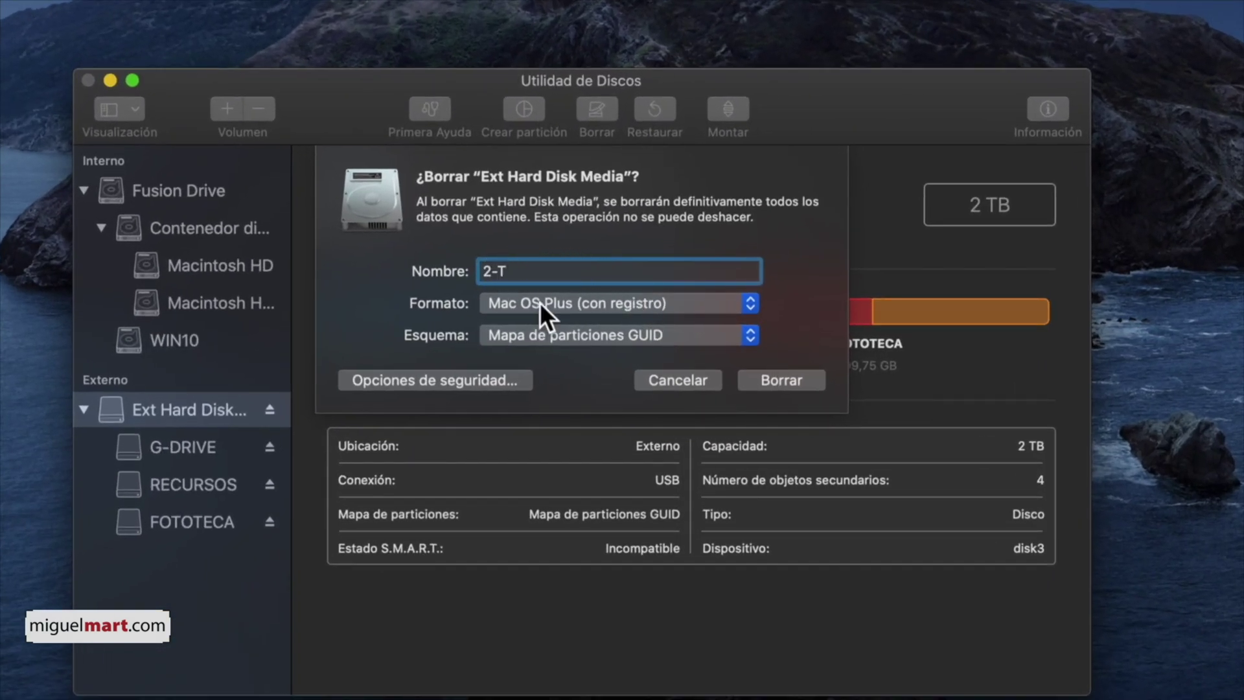
click(671, 298)
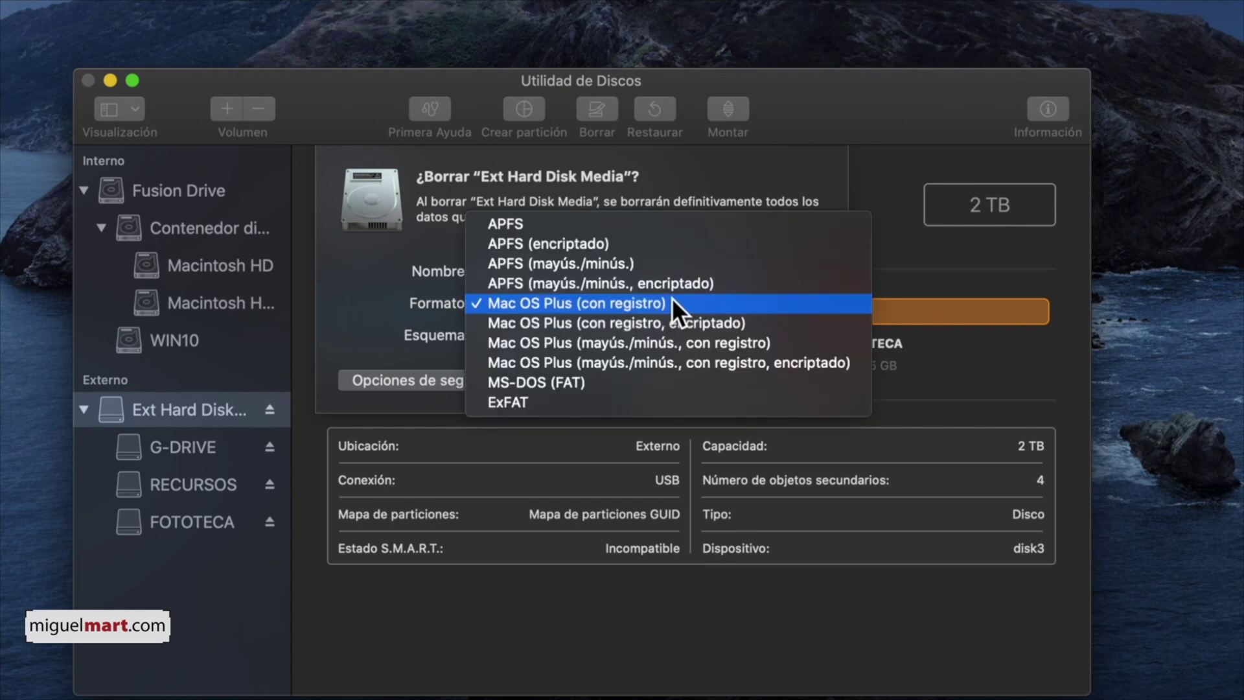
click(511, 403)
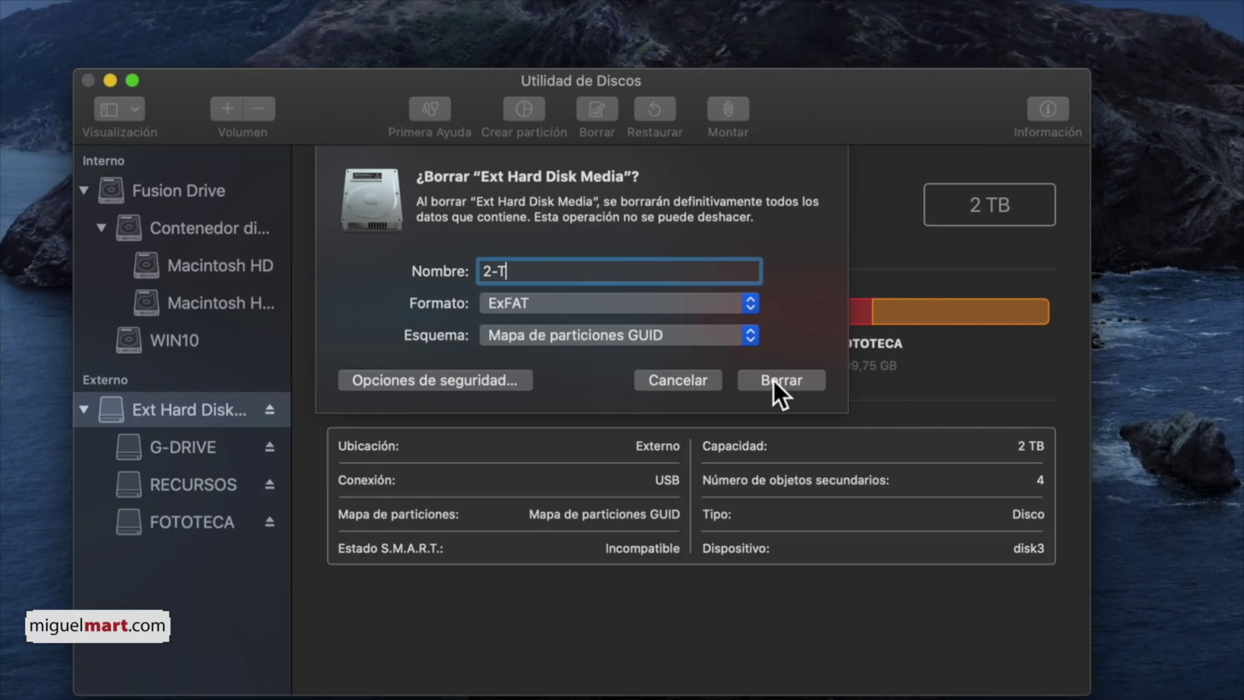
click(776, 376)
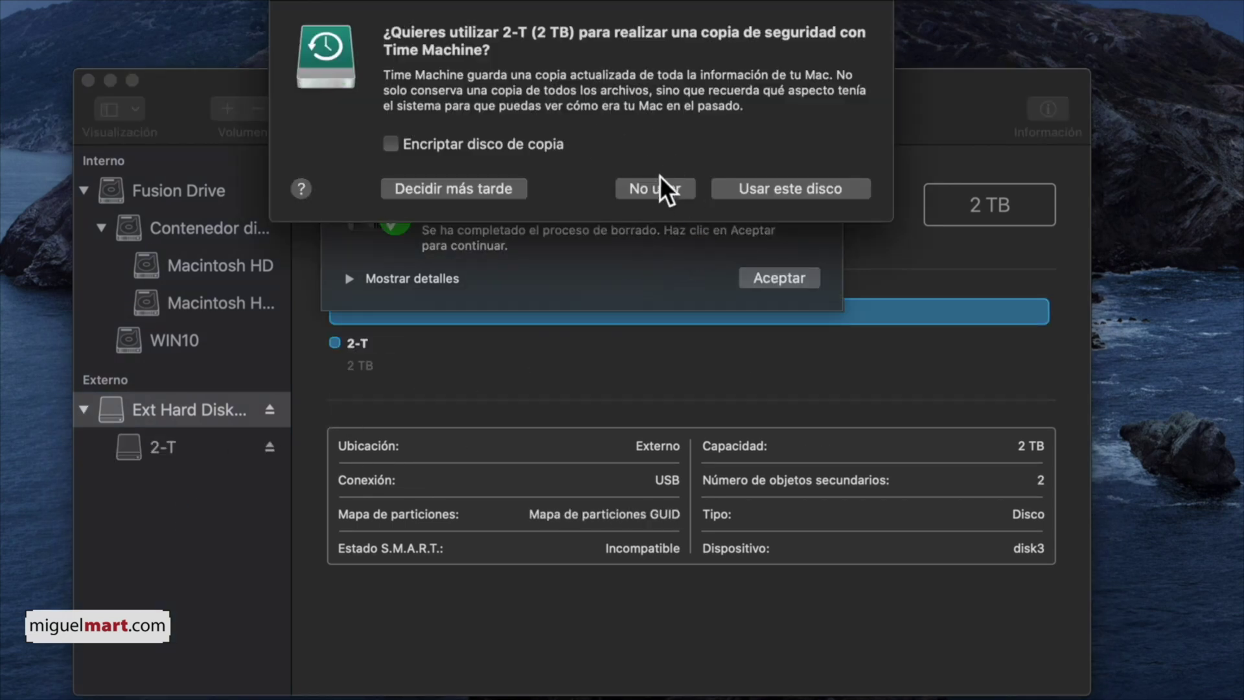
click(646, 187)
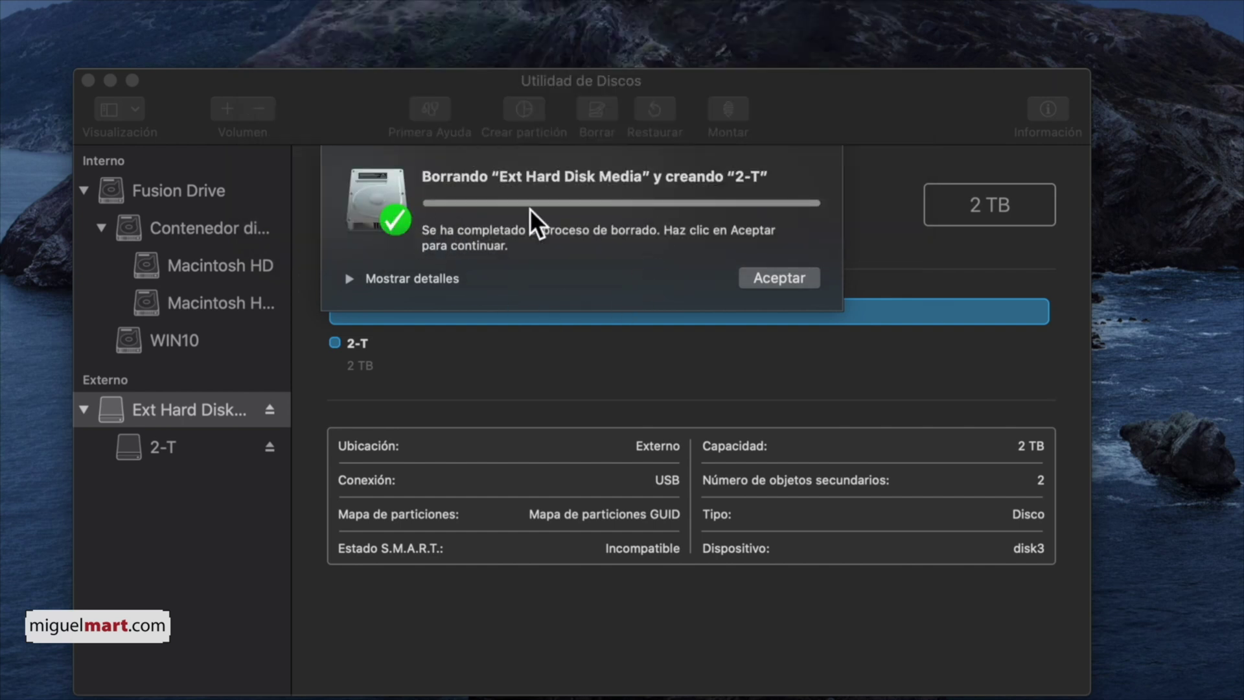
click(780, 278)
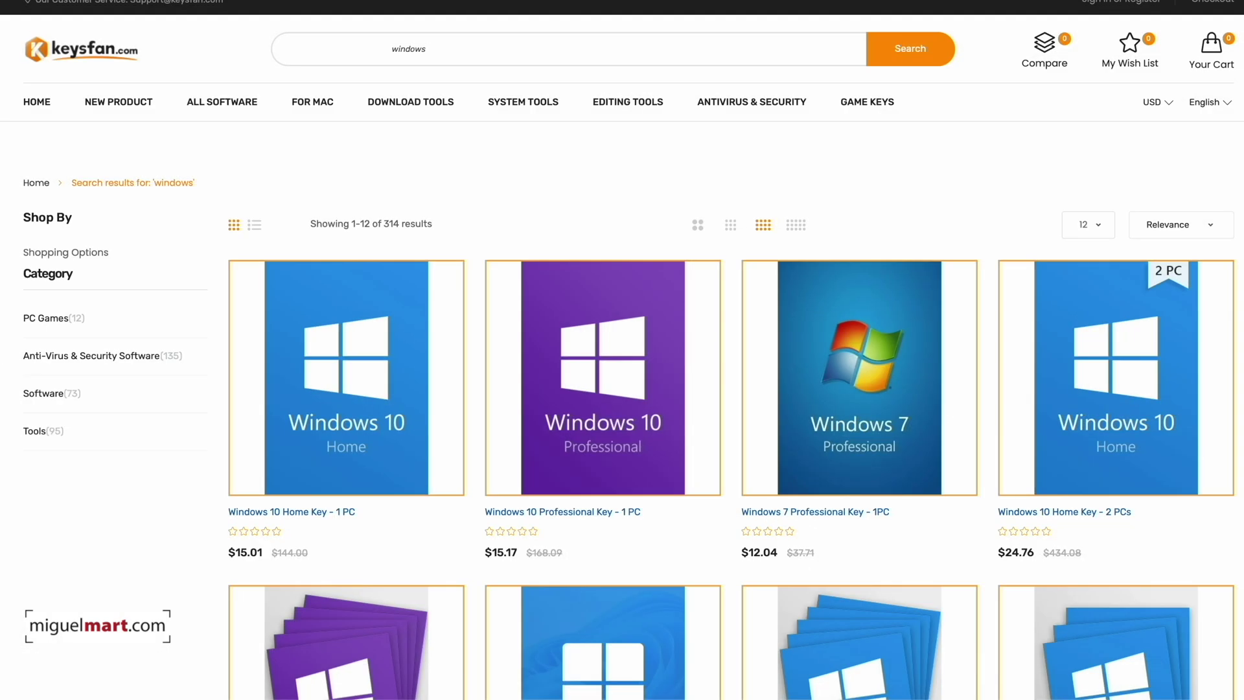
- Browse the Windows and Office key listings on keysfan.com
scroll(623, 350, down, 5)
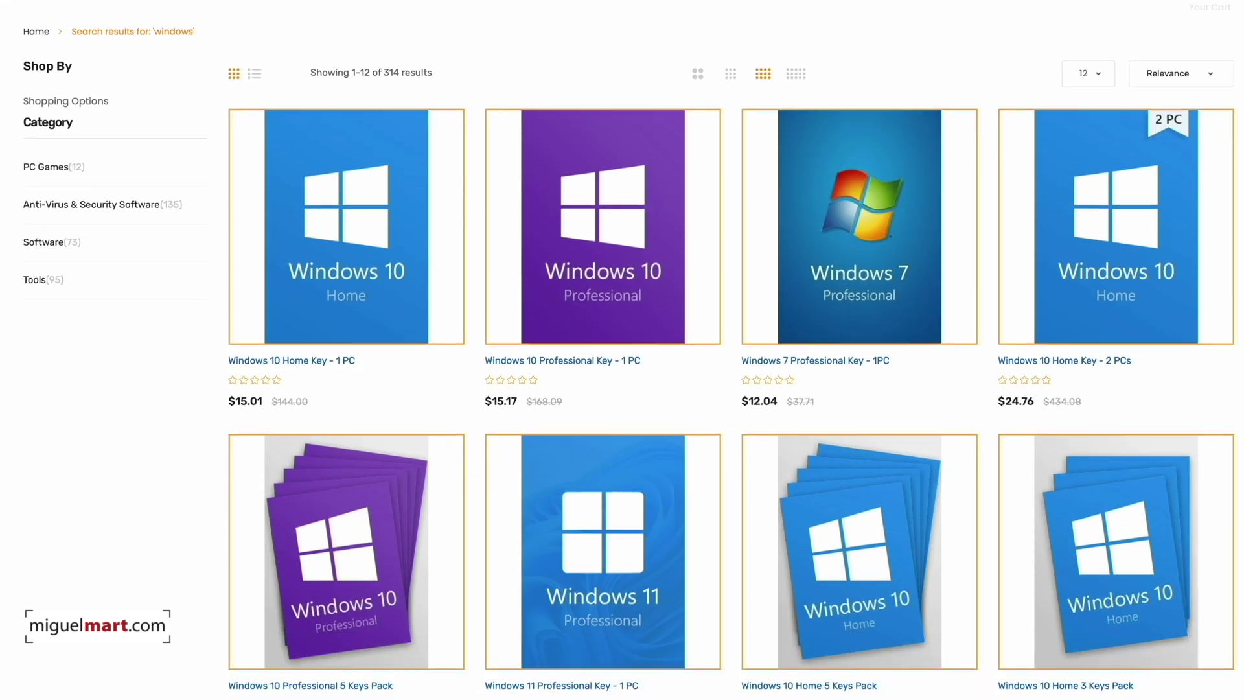
scroll(622, 350, down, 8)
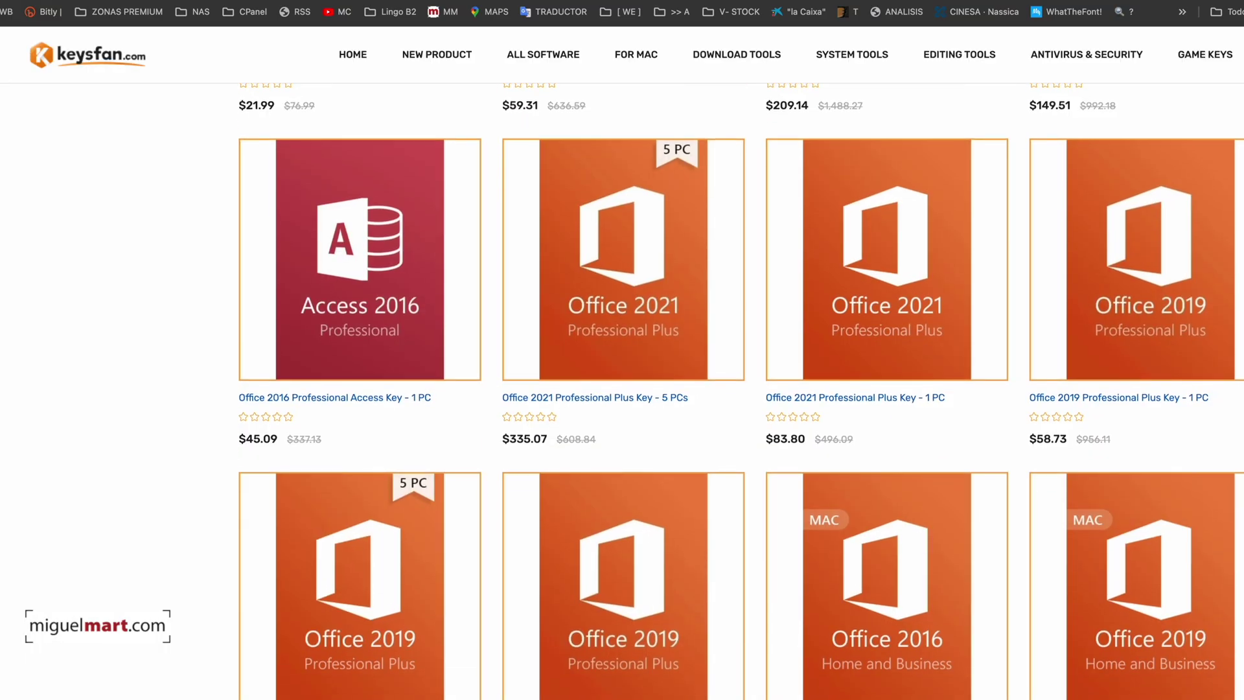
scroll(741, 400, down, 6)
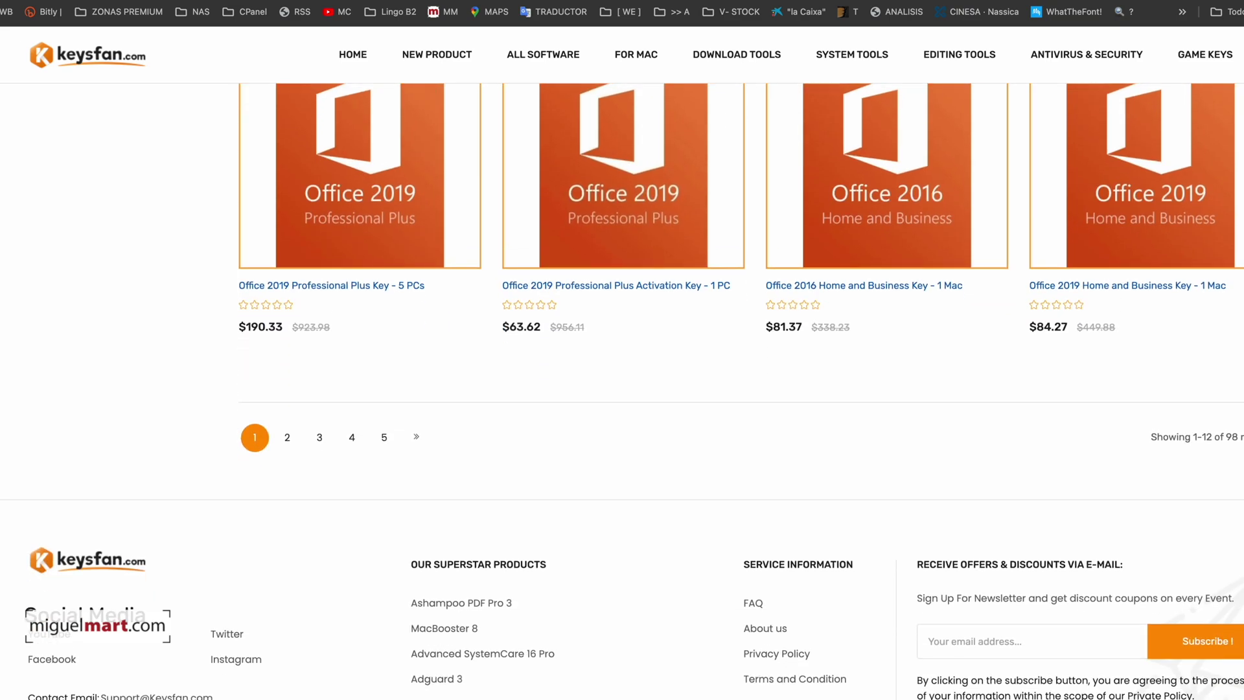
scroll(622, 389, up, 10)
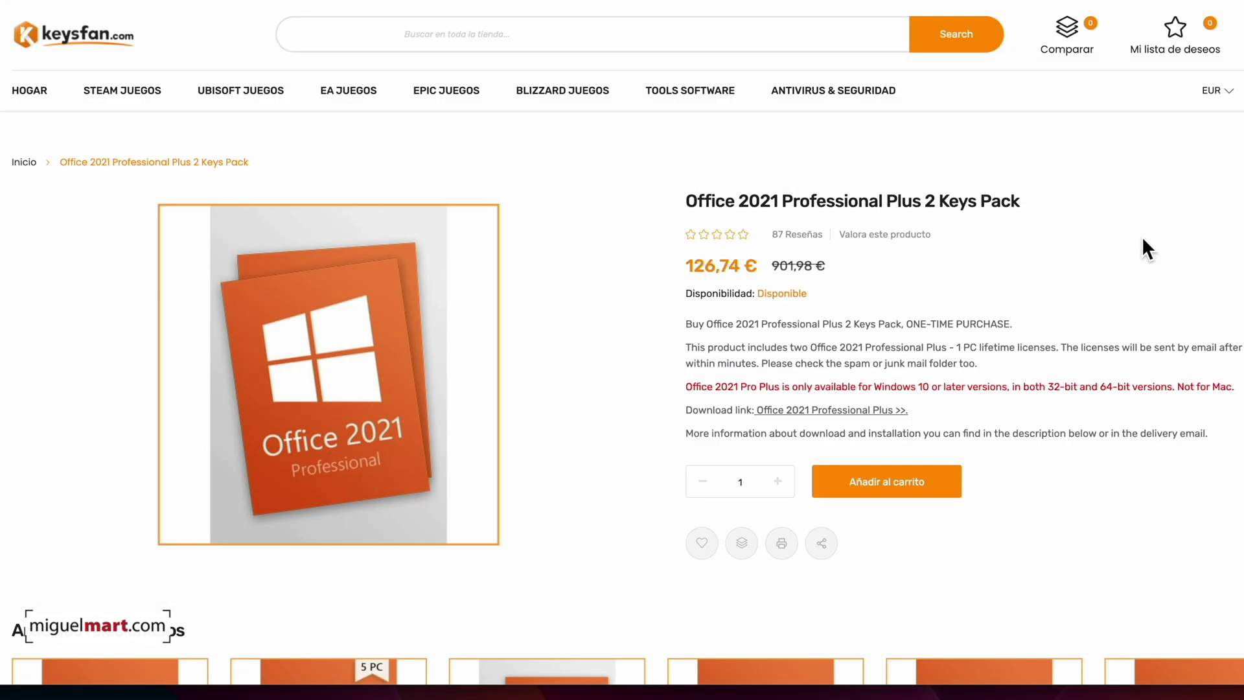
- Add one Office 2021 Professional Plus 2 Keys Pack to the cart and view the cart
drag(696, 204, 1018, 211)
click(1102, 217)
click(882, 484)
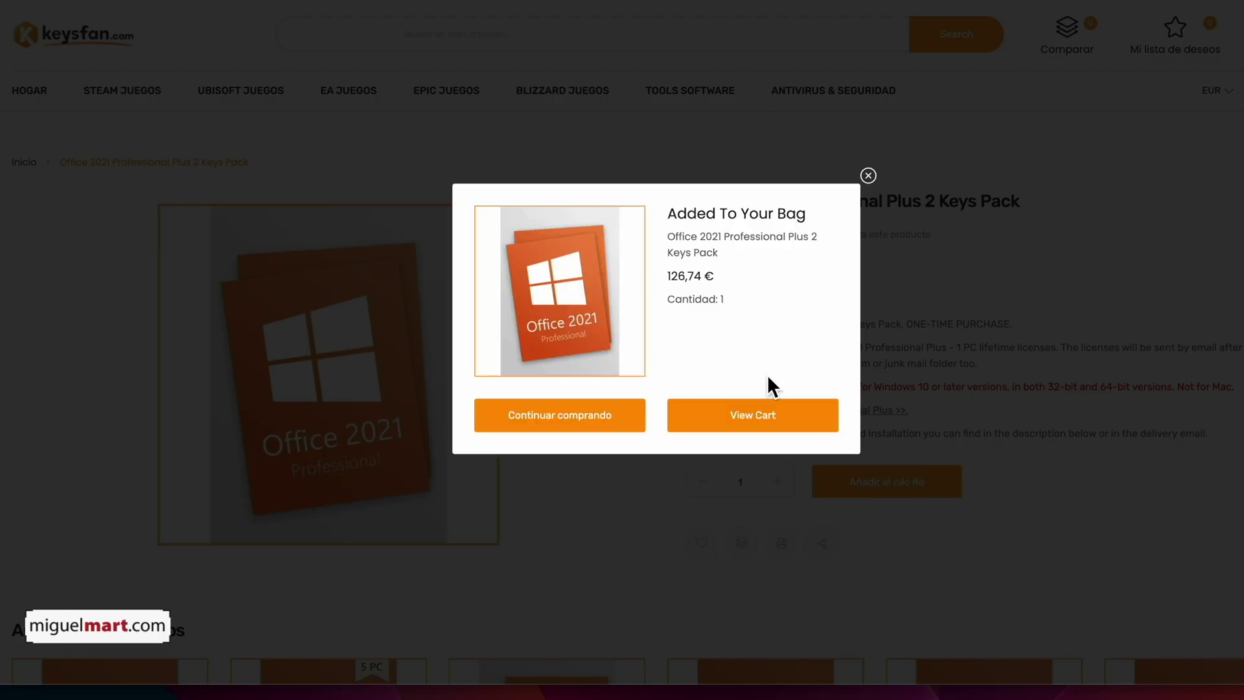
click(771, 427)
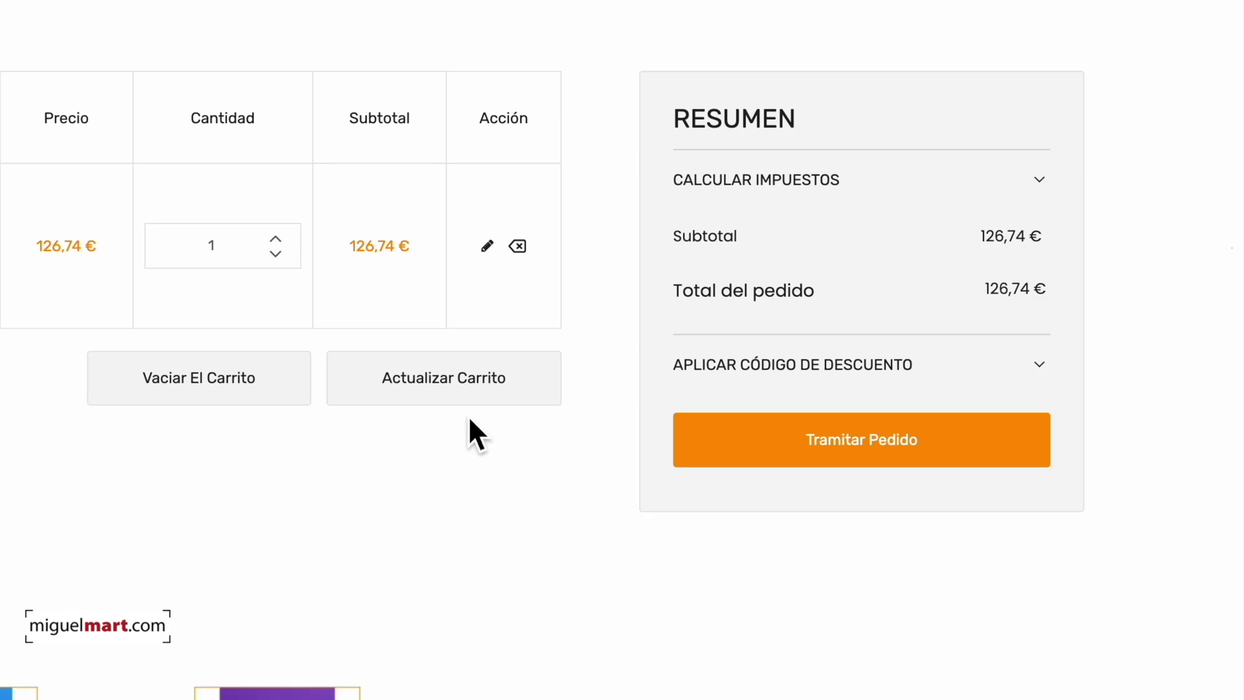
- Apply the discount code MMV62 to the order
click(878, 369)
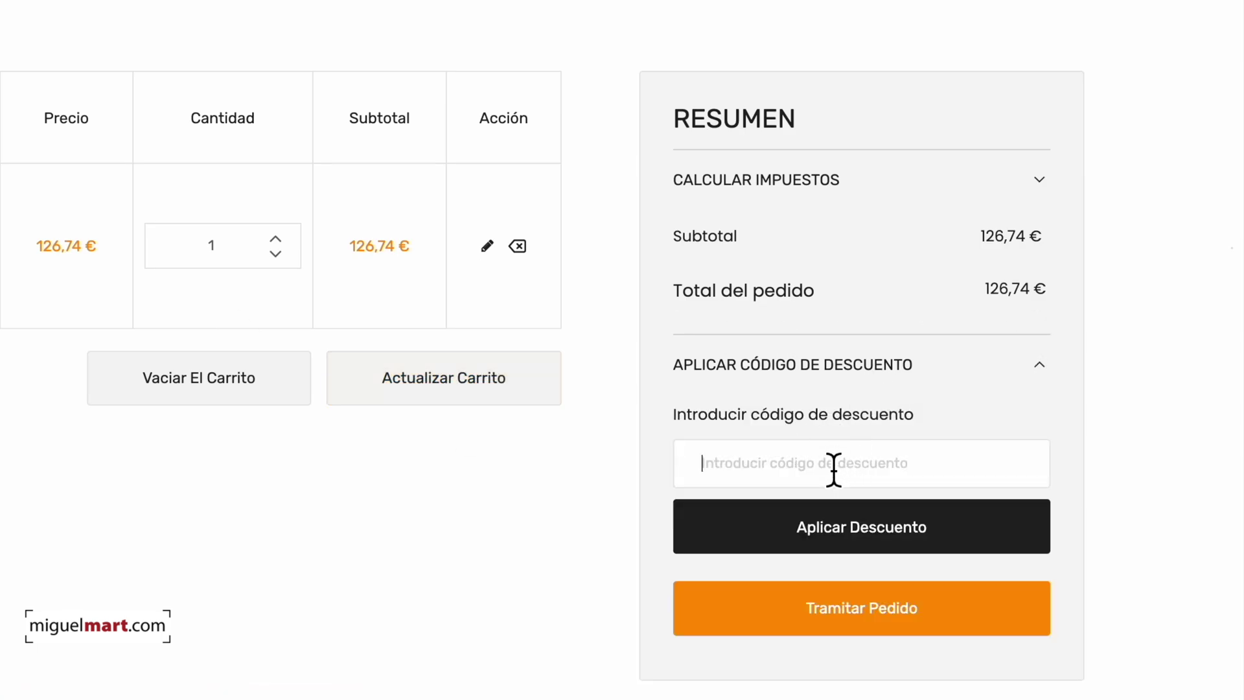
text(MMV62)
click(906, 530)
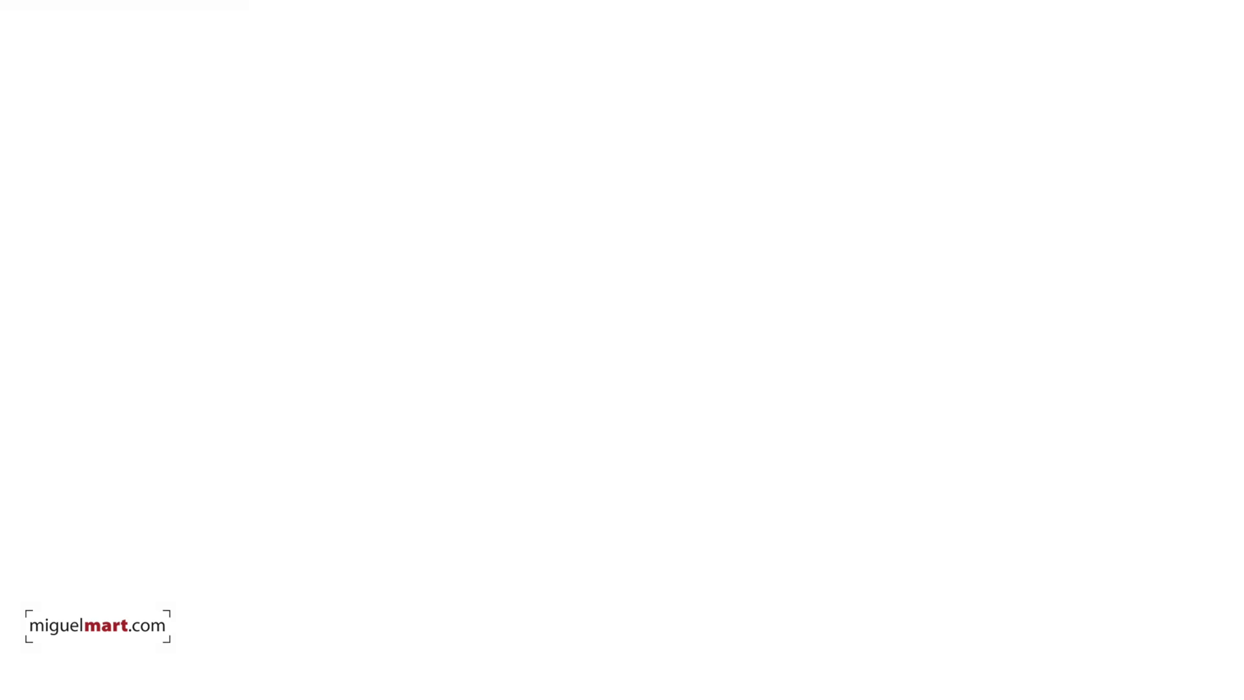
- Look through the coupon offers for Windows, MS Office and bundles on the sale page
scroll(1227, 258, down, 10)
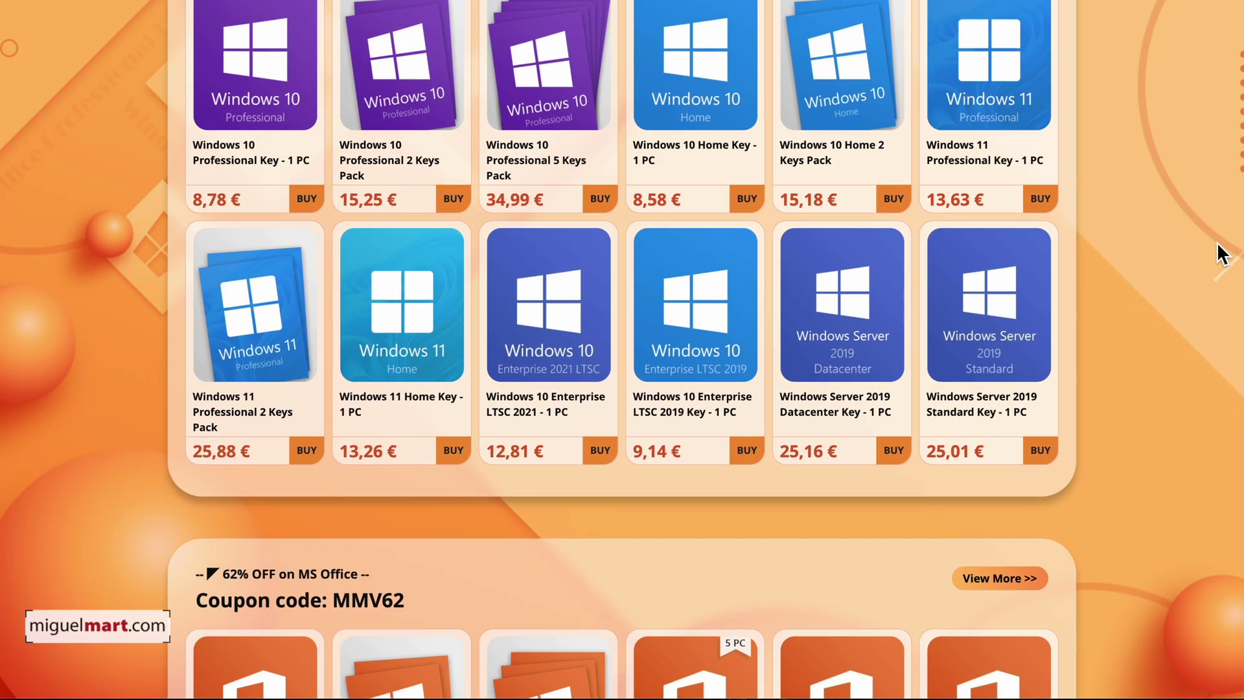
scroll(1223, 253, down, 10)
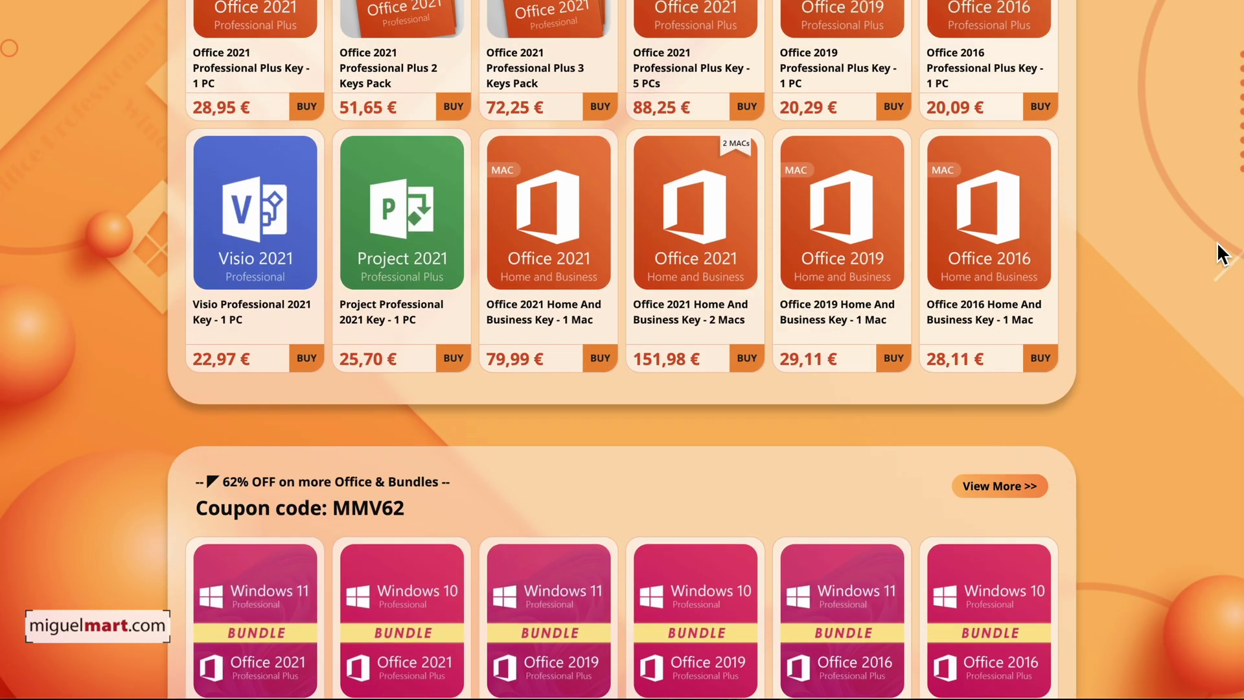
scroll(1223, 253, down, 10)
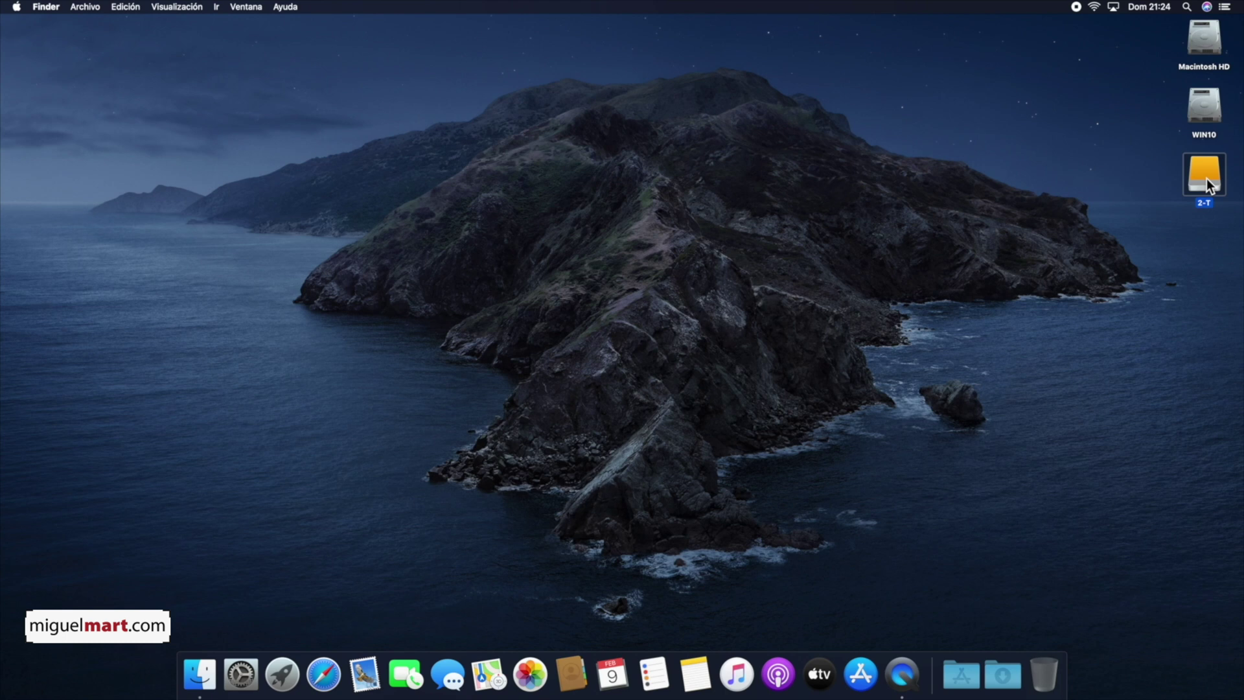
- Switch to Finder and show the information of the 2-T drive
key(super+i)
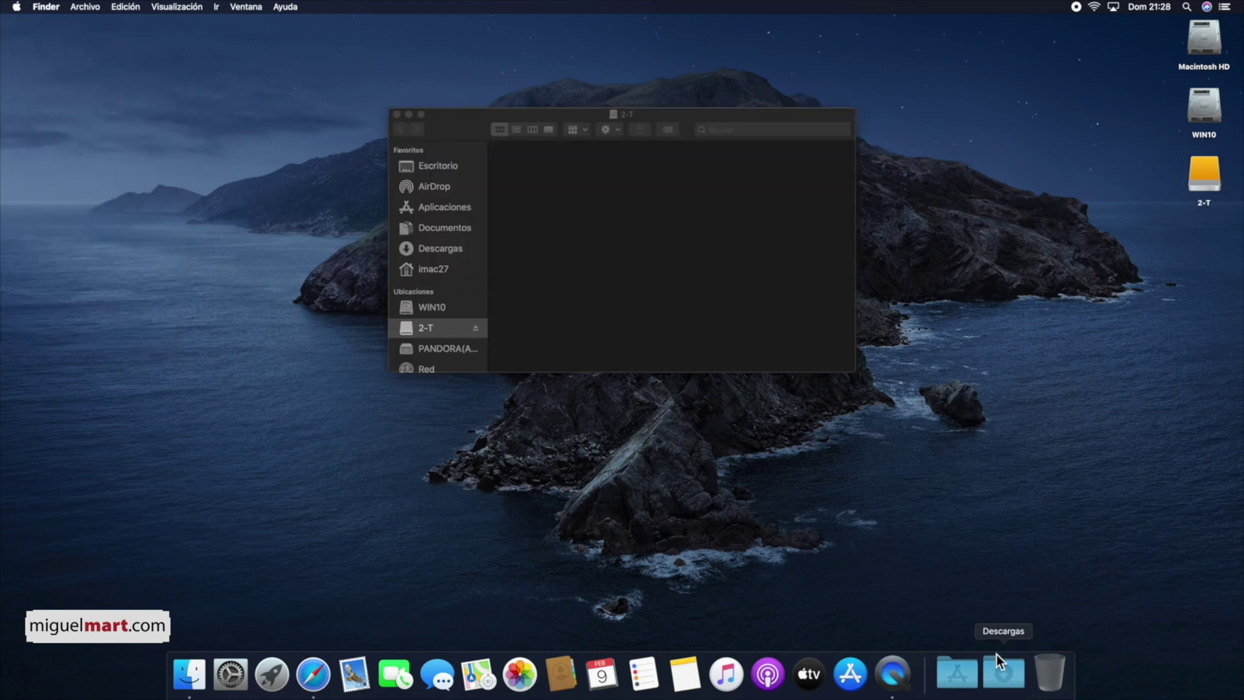
- Open the FOTOS folder from Downloads beside the 2-T window and copy all its images to the 2-T drive
click(1004, 663)
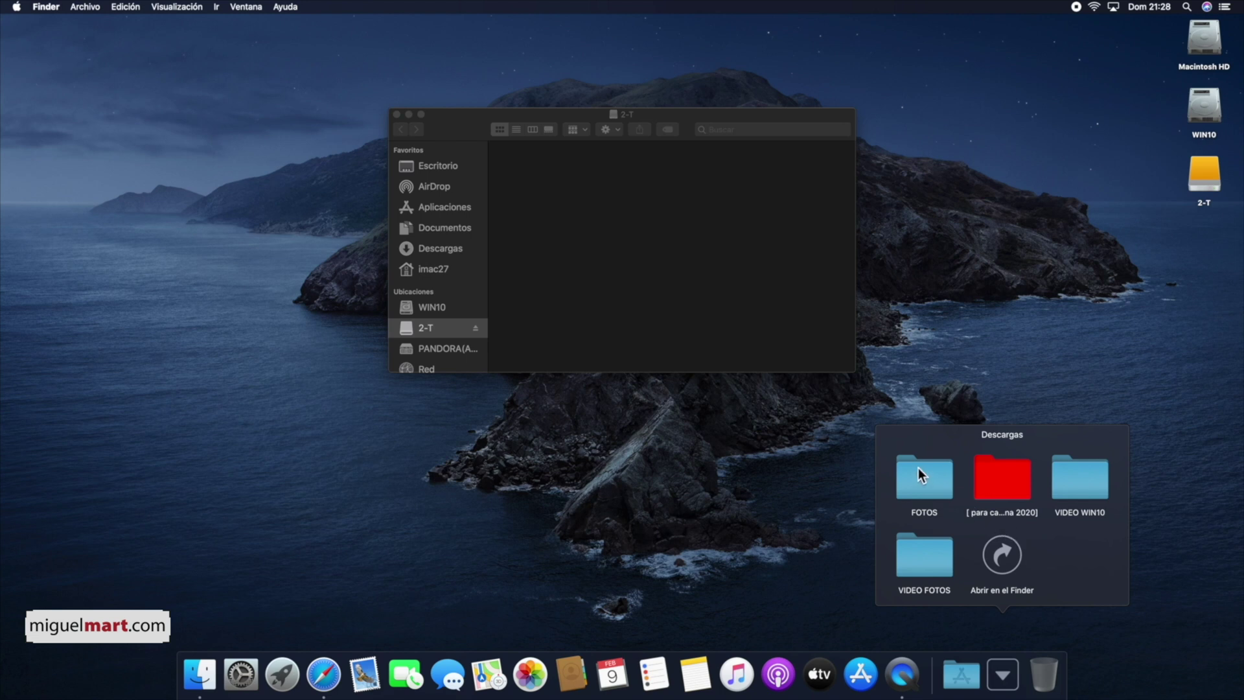
click(922, 471)
click(1039, 554)
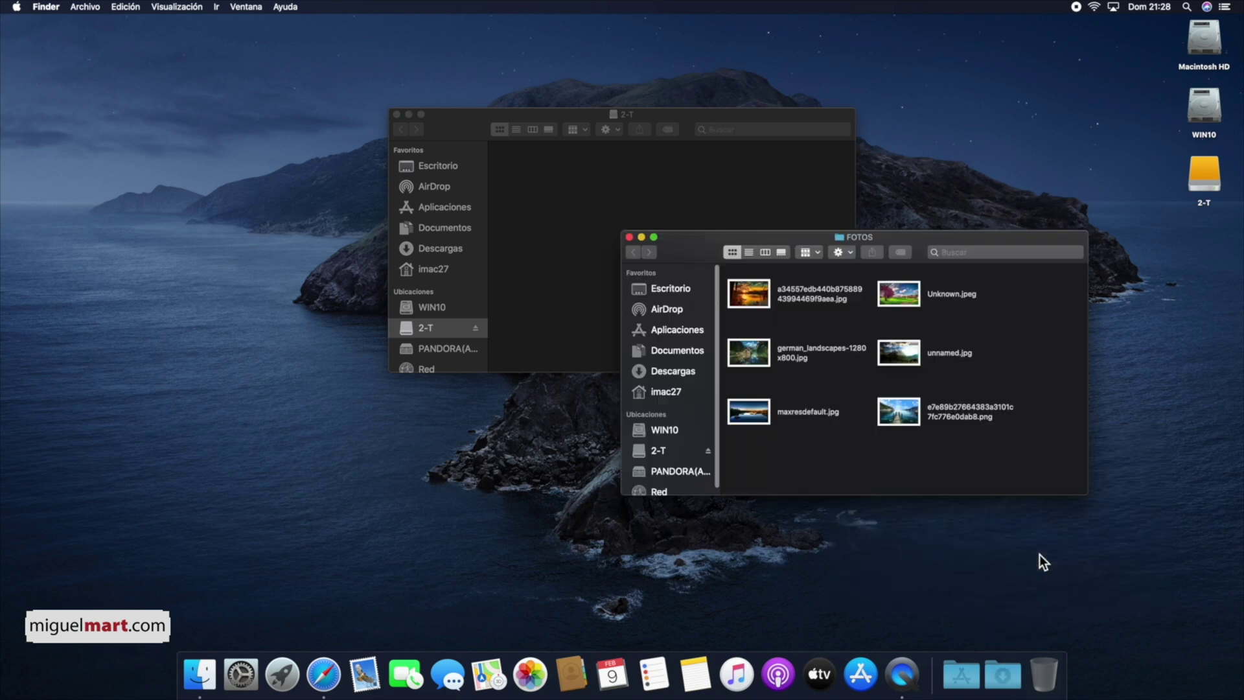
drag(694, 243, 781, 294)
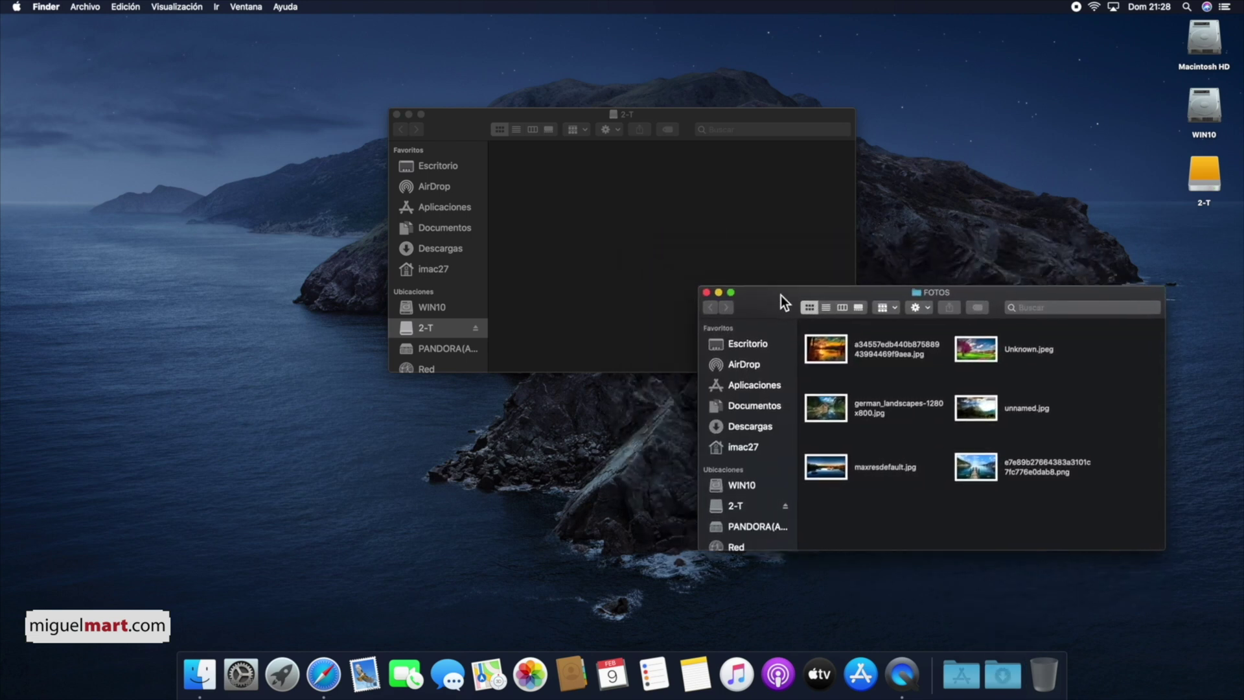
drag(1076, 338, 825, 486)
drag(828, 360, 652, 240)
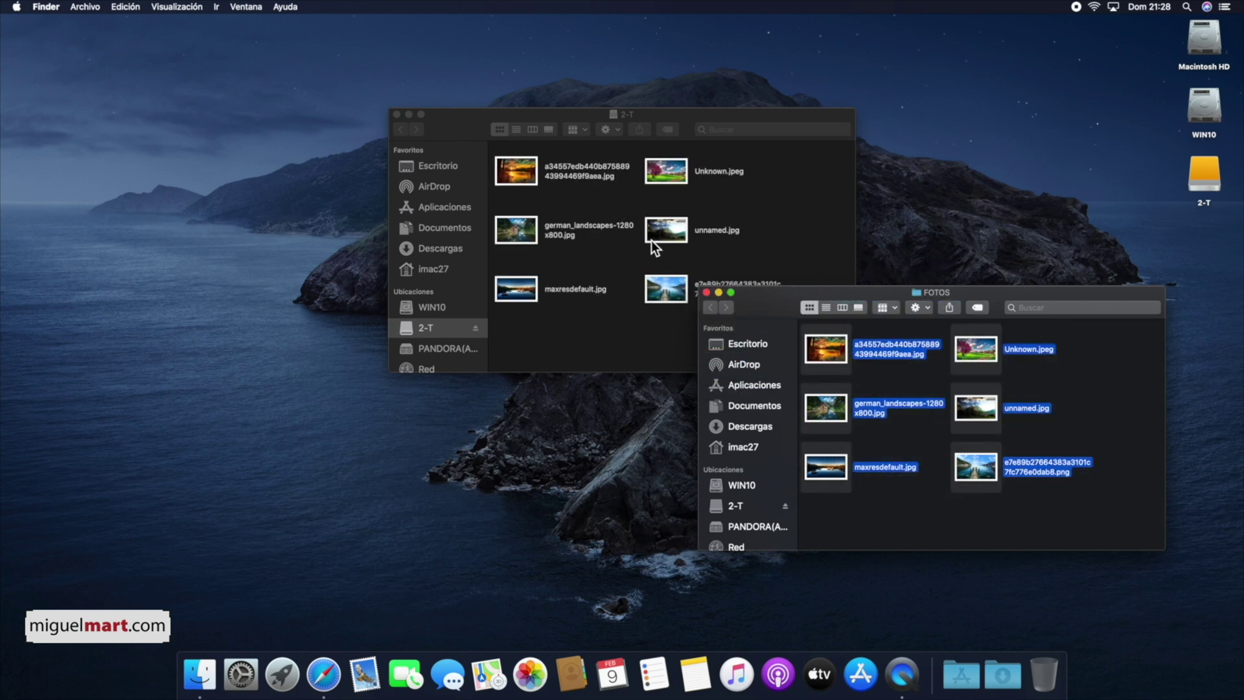
- Check the copied images in the 2-T window, deselect the originals and close the FOTOS window
click(602, 342)
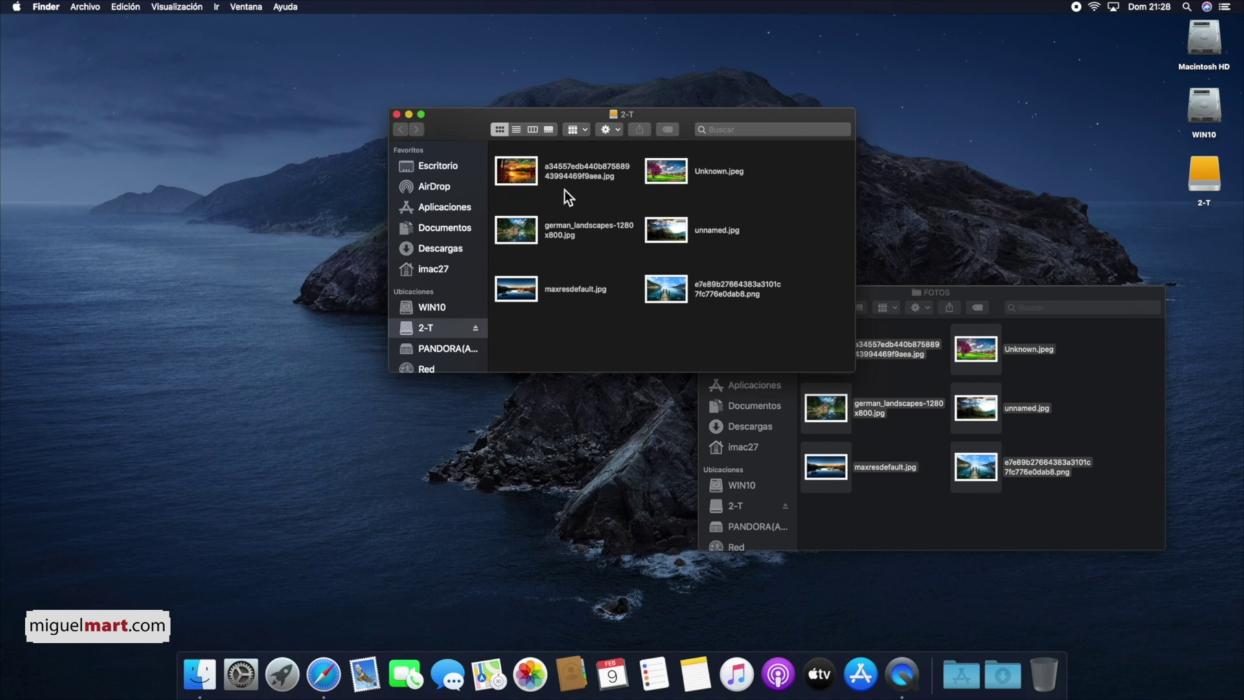
click(1045, 372)
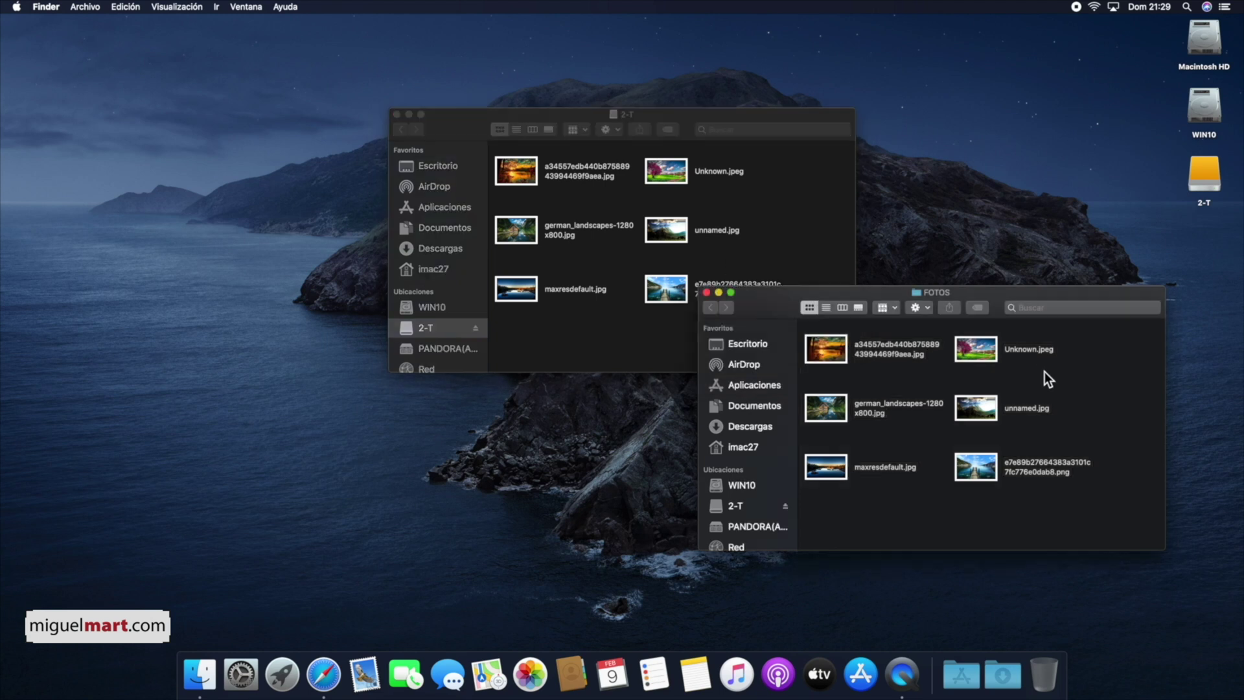
click(708, 294)
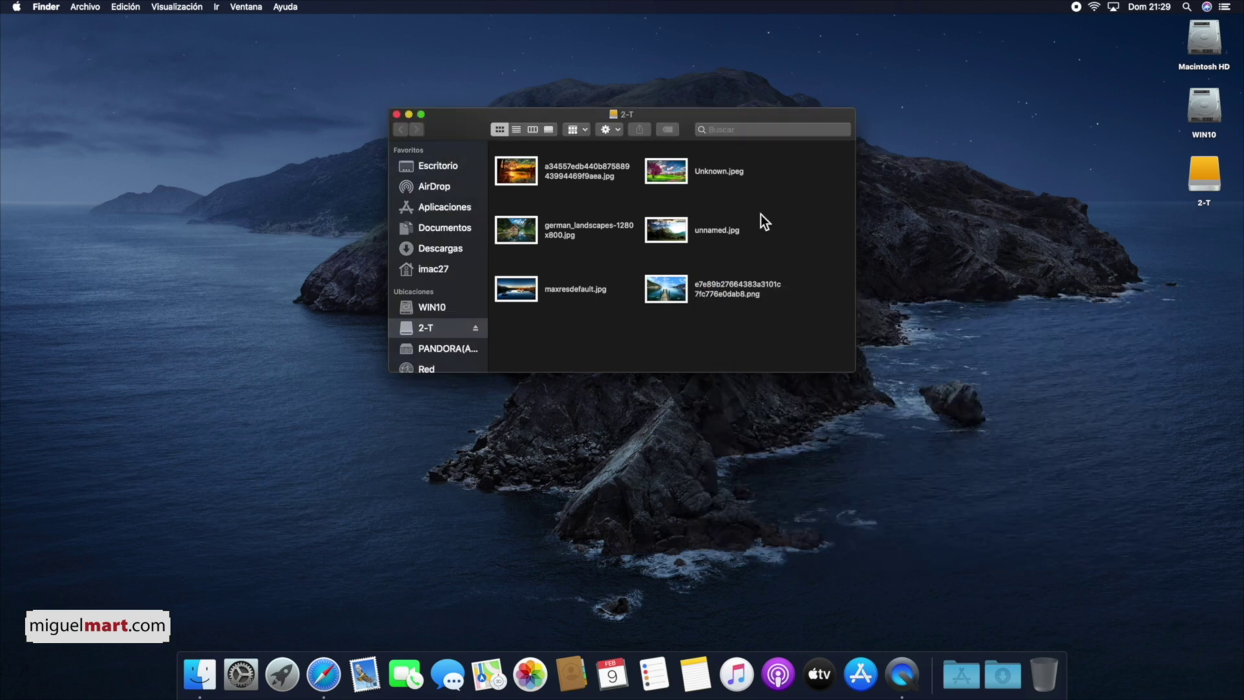